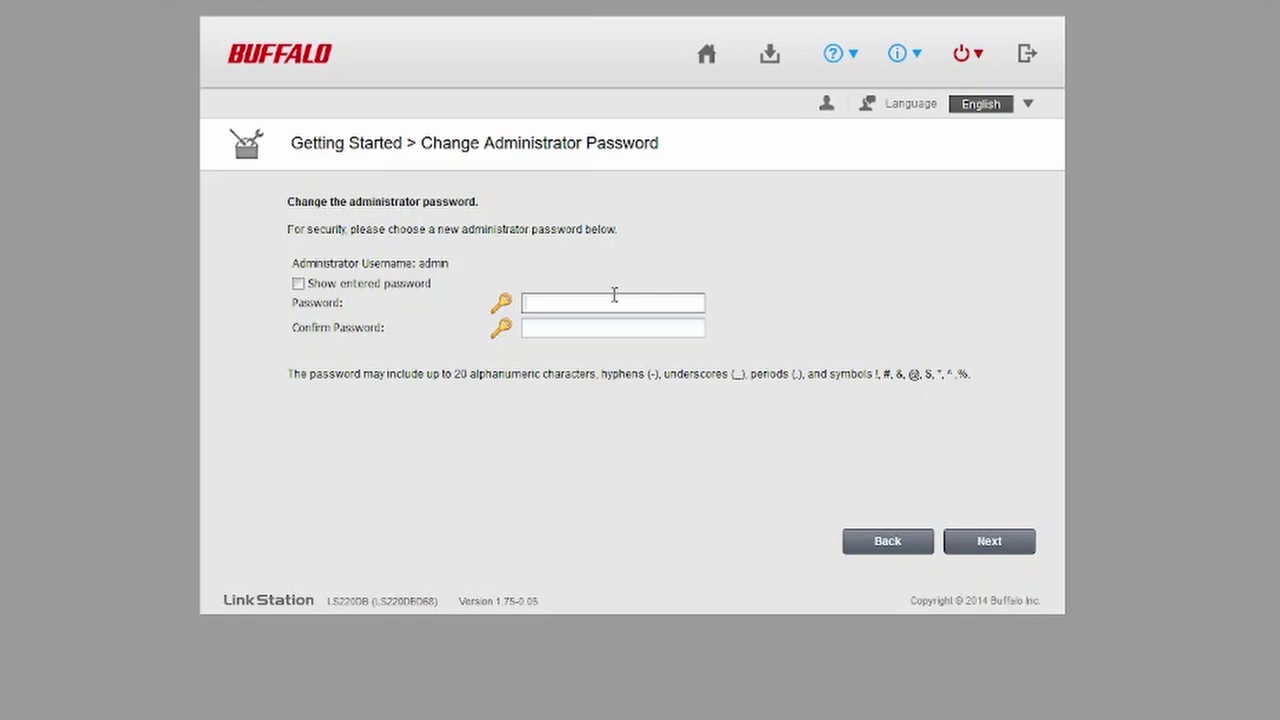
Step: Enter a new administrator password, retype it to confirm, and submit it
text(adm)
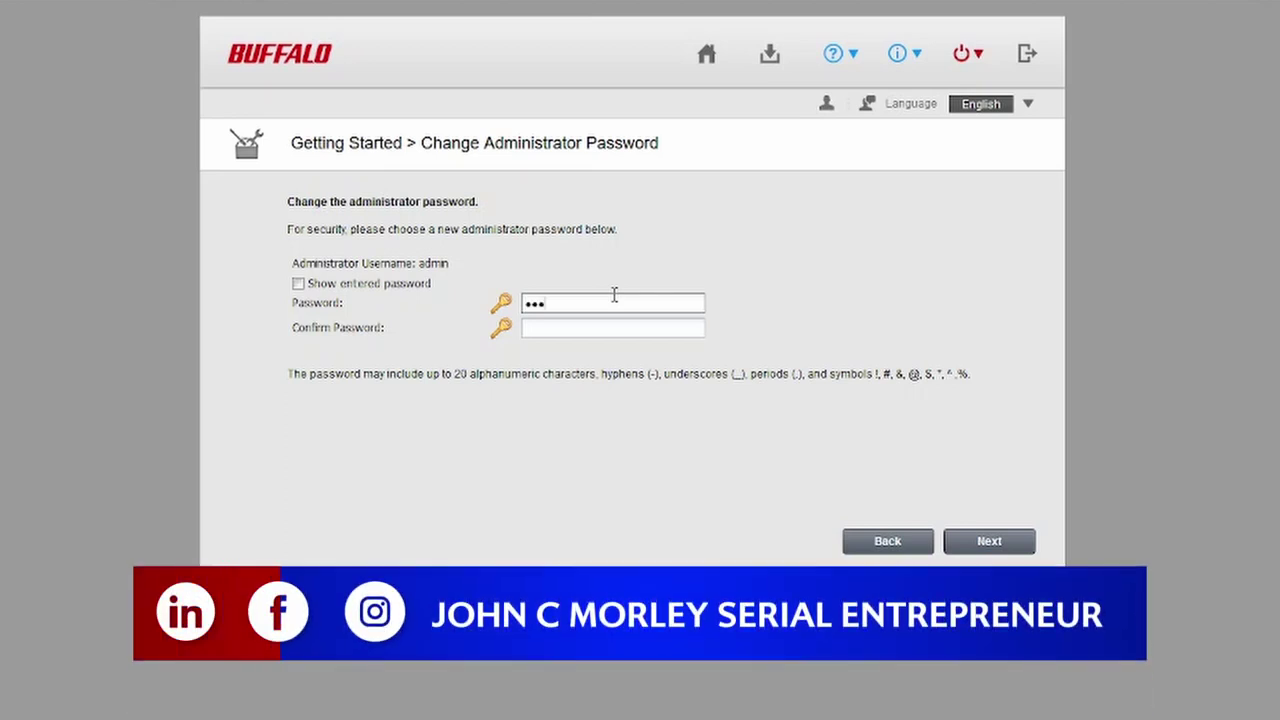
text(in123456)
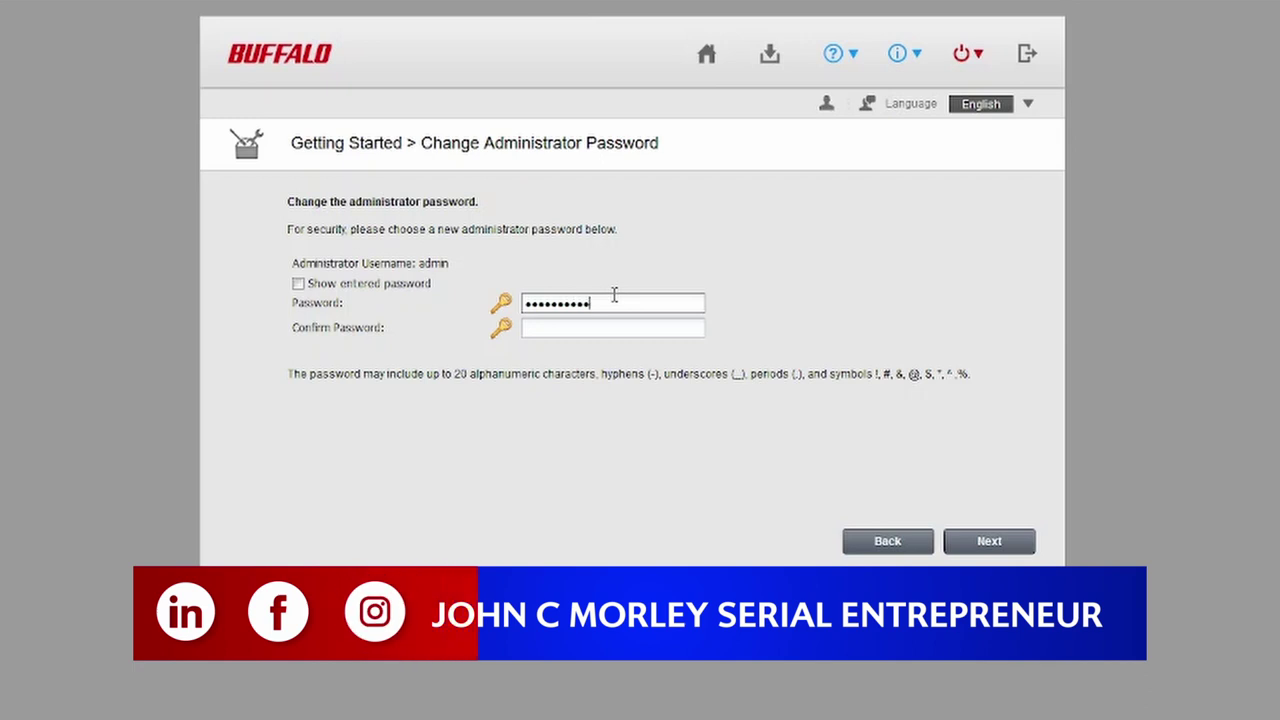
text(78)
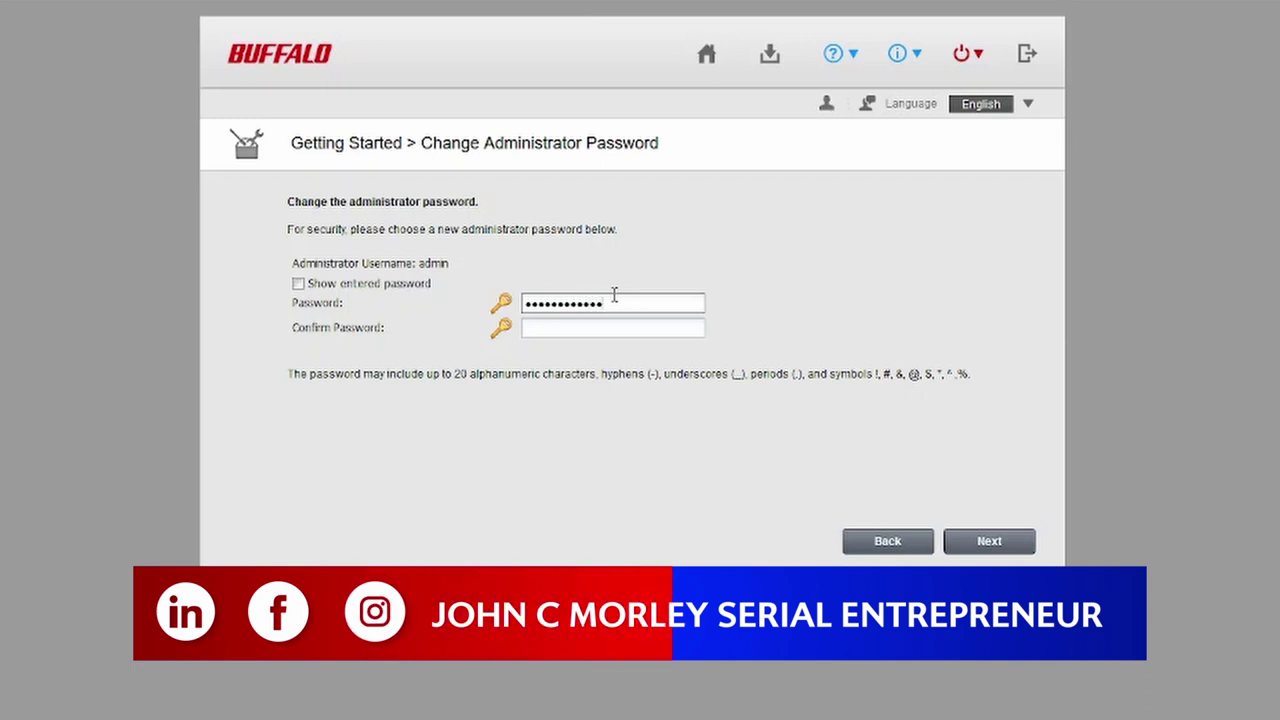
key(Tab)
text(admi)
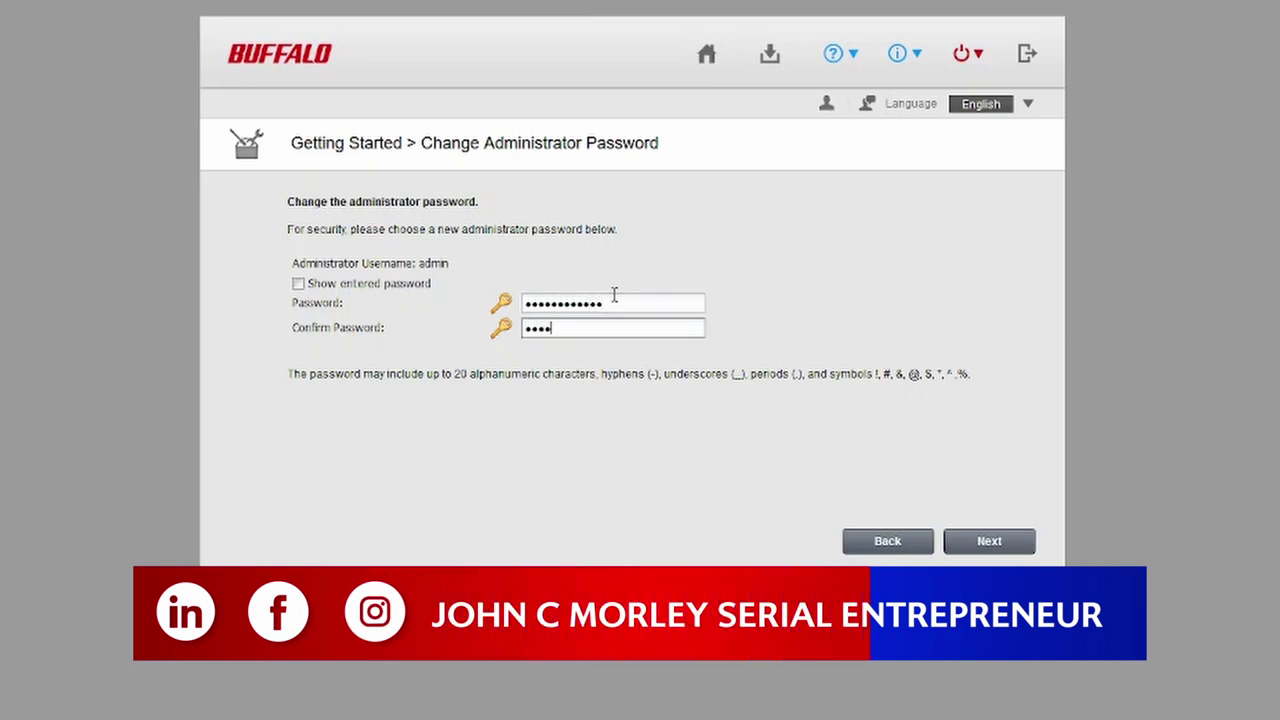
text(n123456)
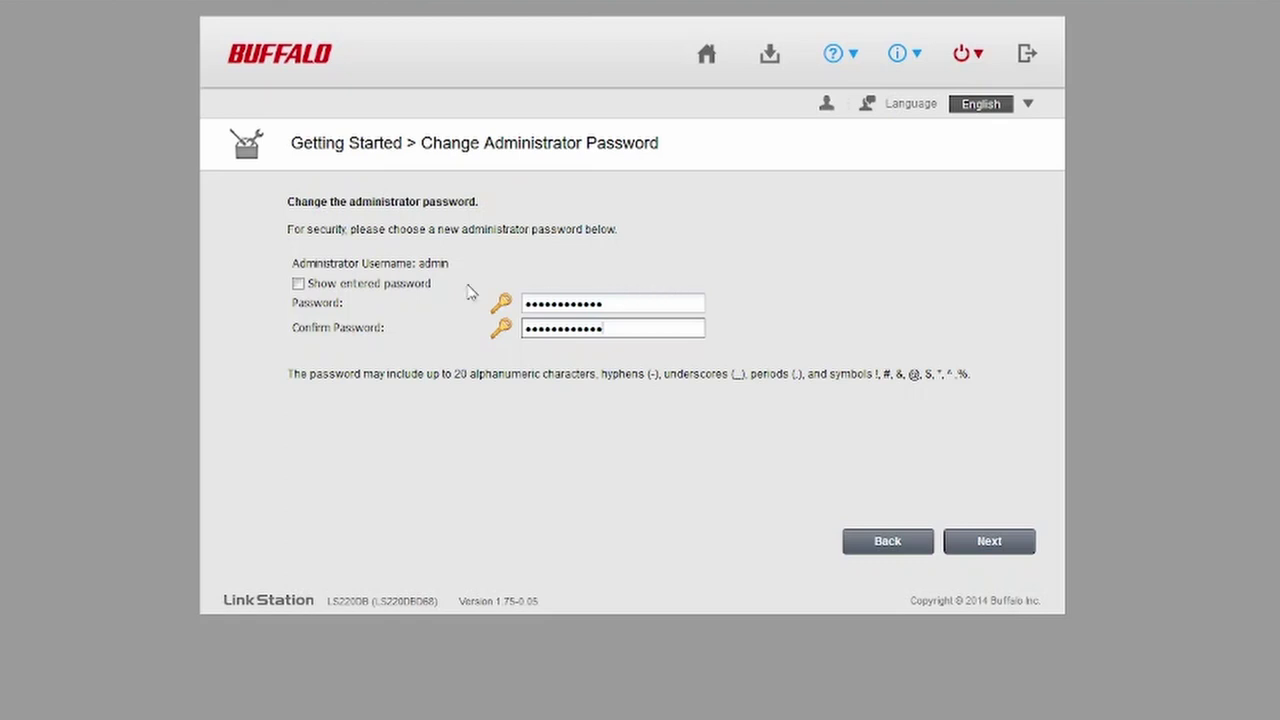
click(1001, 548)
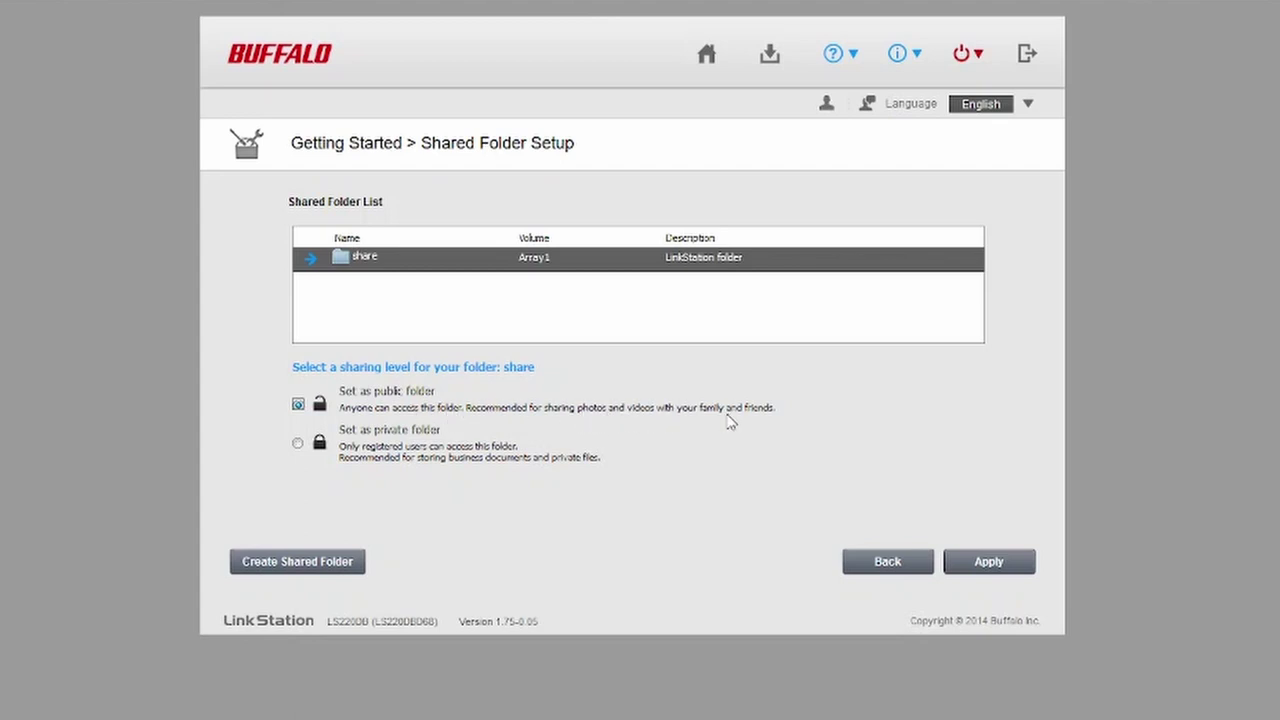
Step: Make the 'share' folder private and continue to its user access settings
click(298, 445)
click(1000, 566)
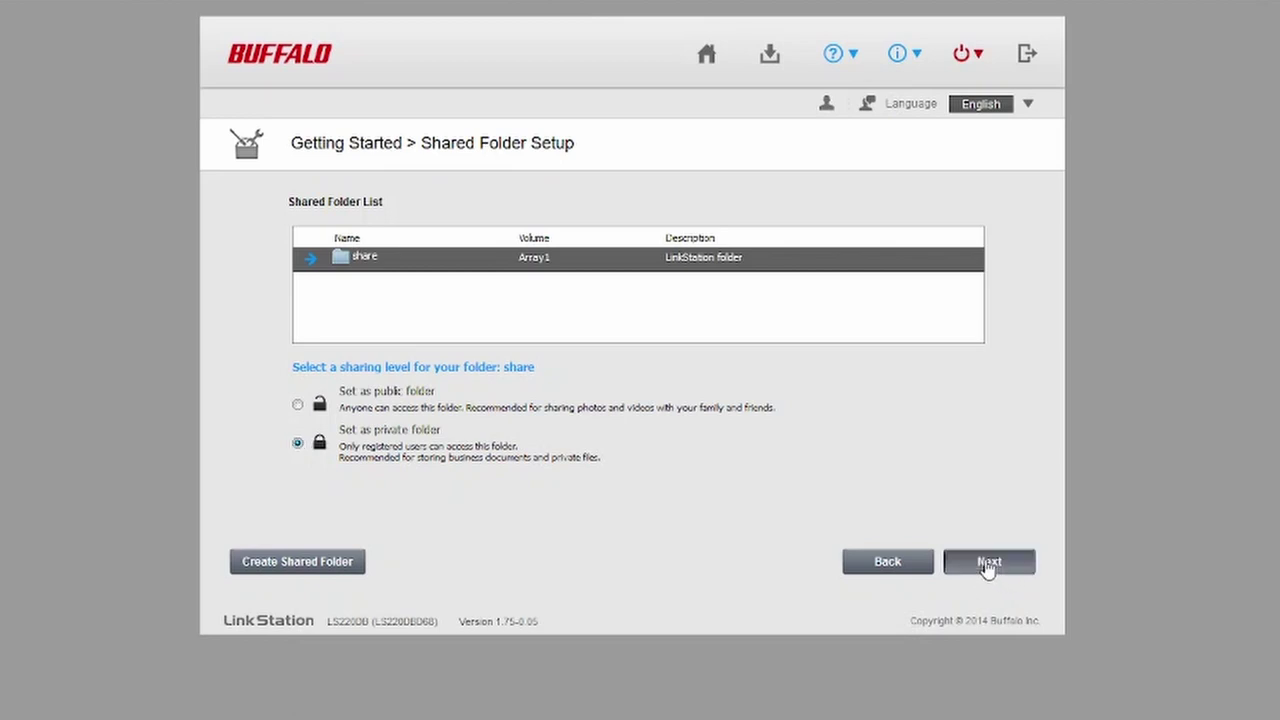
click(988, 563)
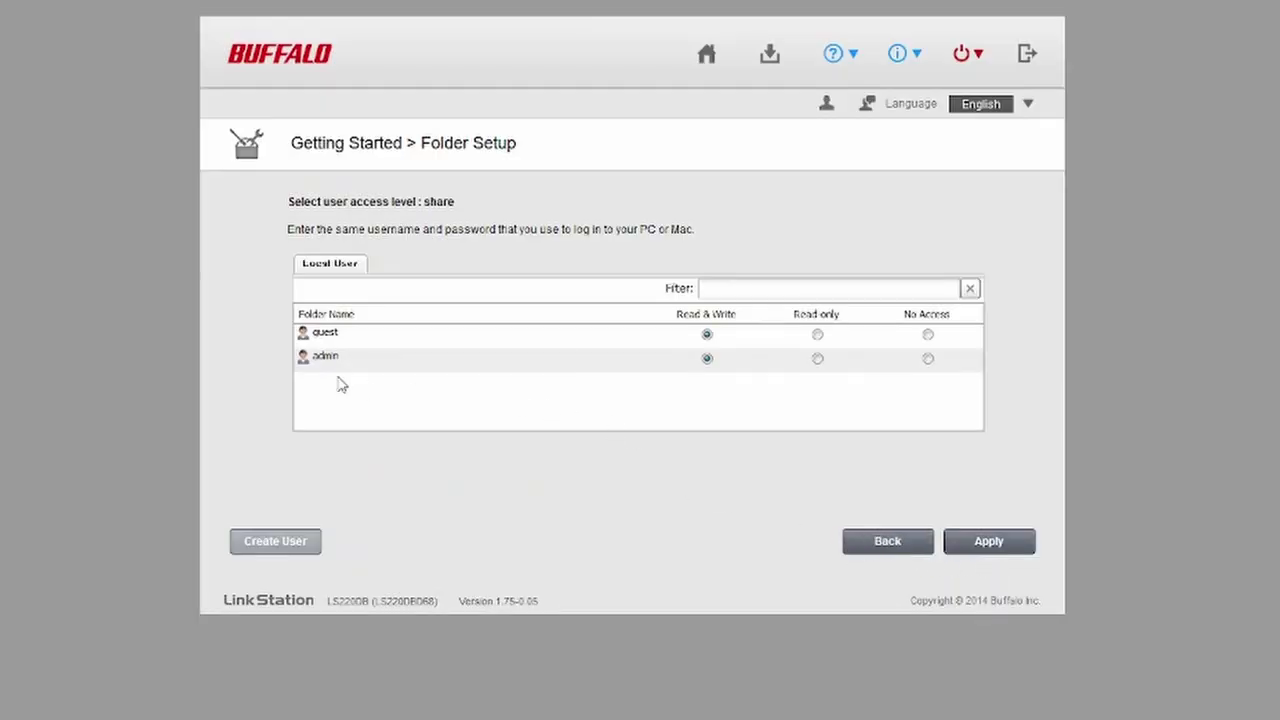
Step: Give admin Read only and guest No Access on 'share', apply, and confirm
click(817, 360)
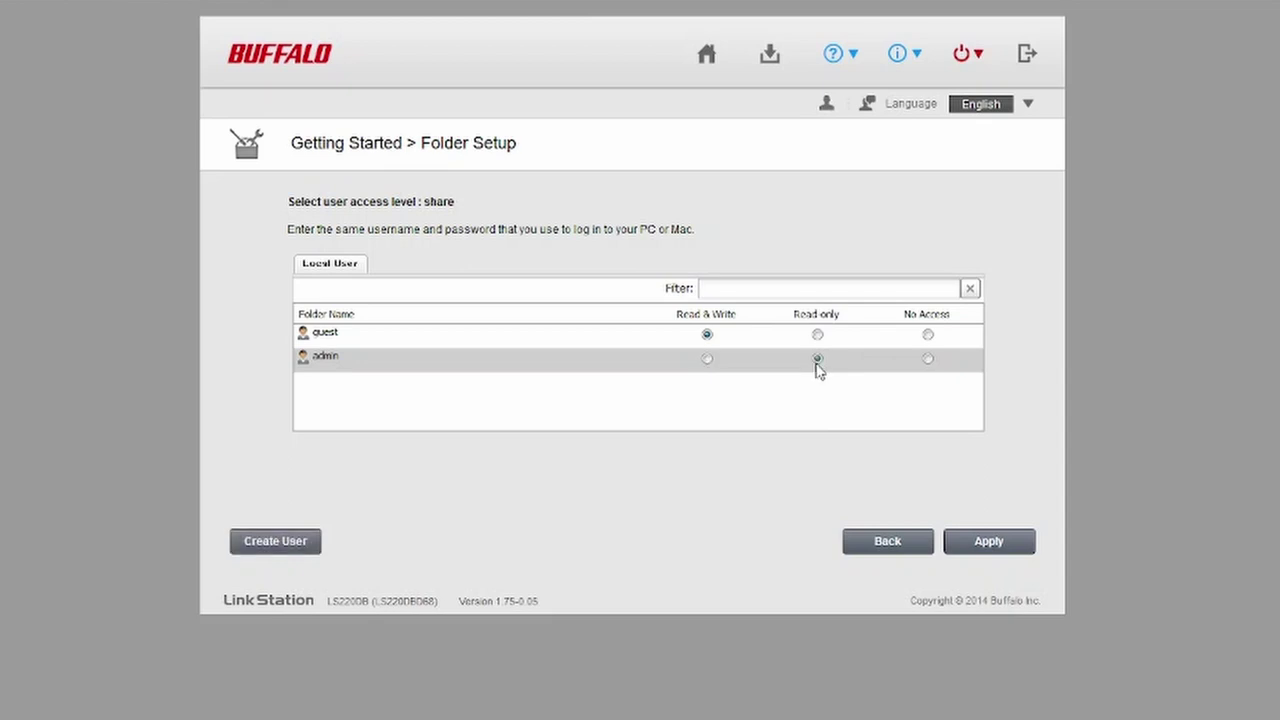
click(928, 335)
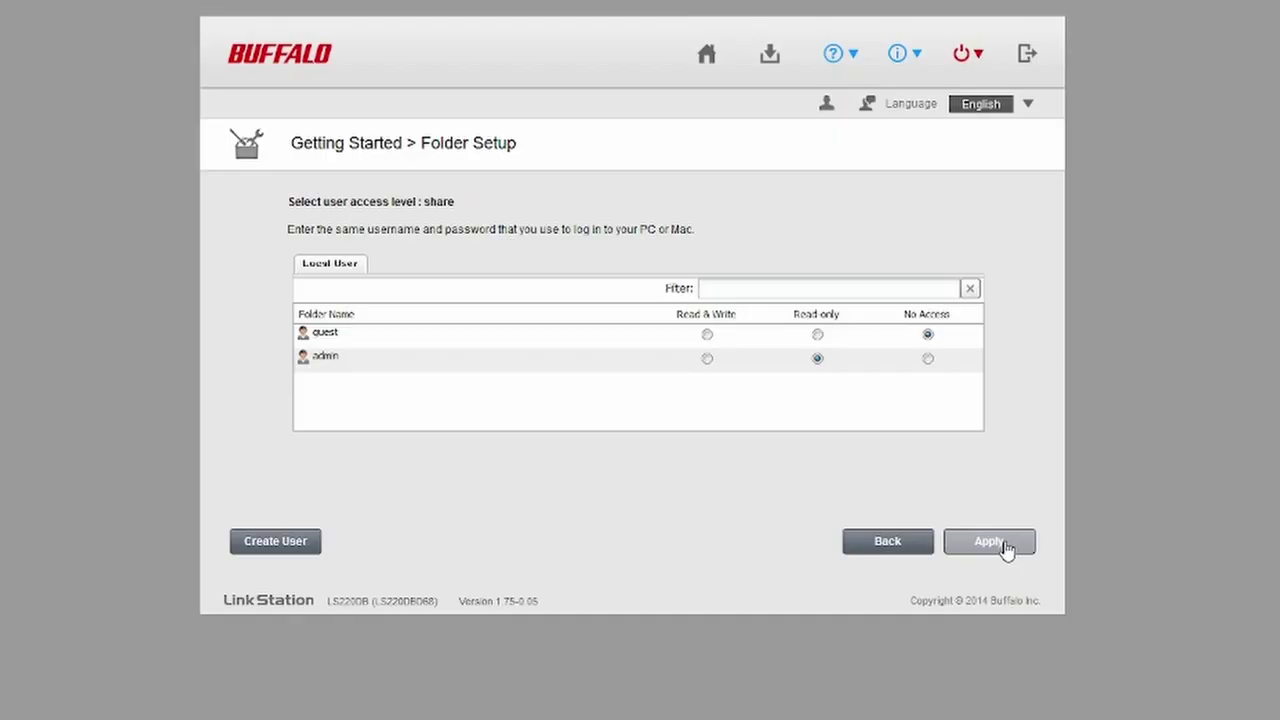
click(1005, 543)
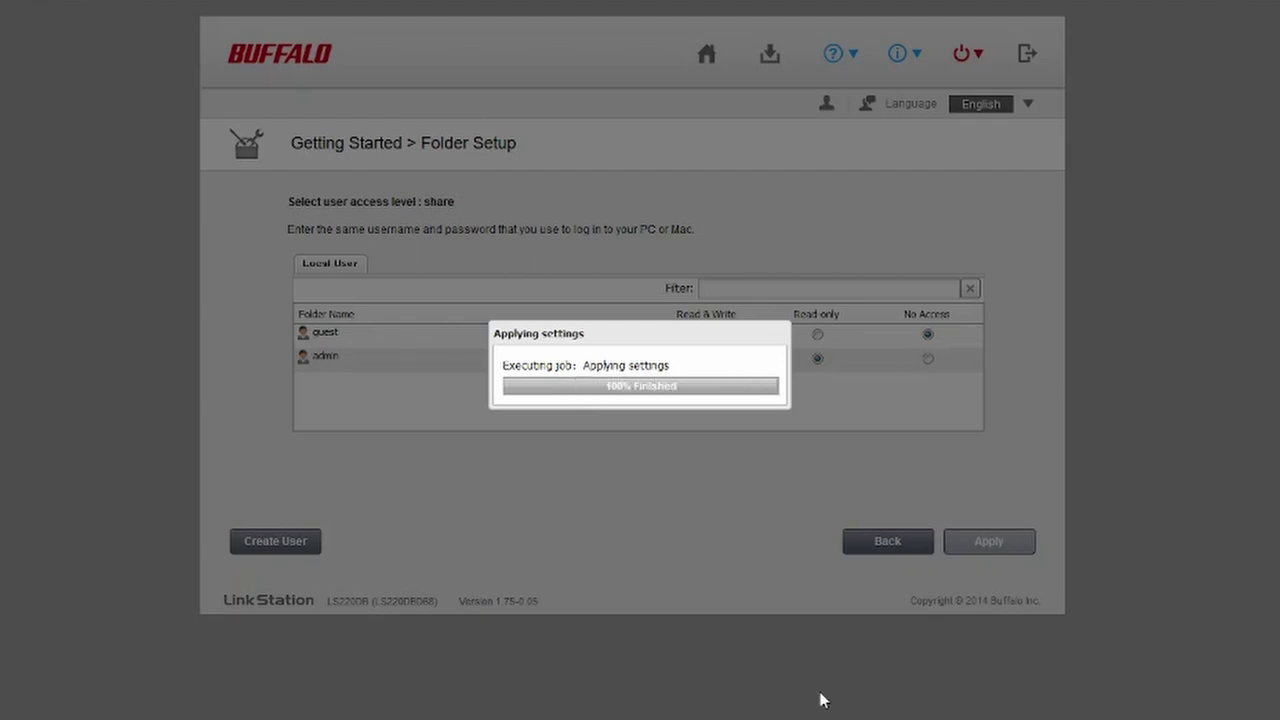
click(624, 470)
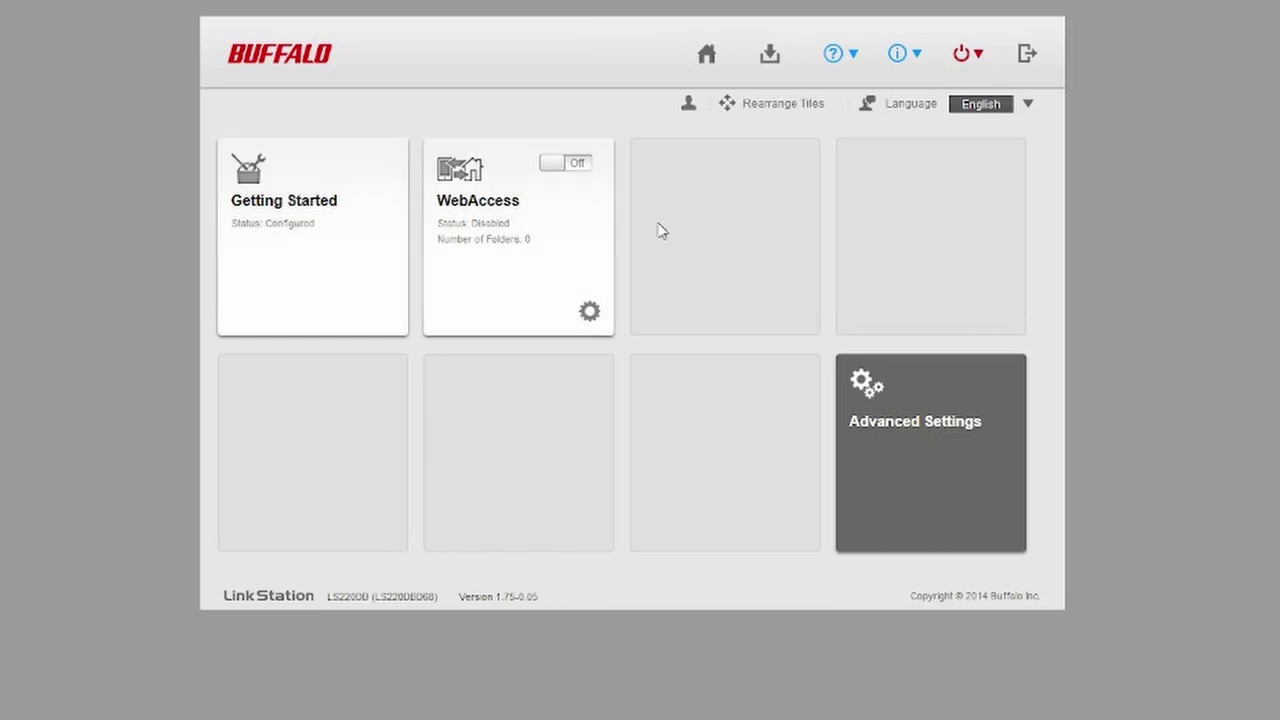
Step: Run a firmware update check under Advanced Settings > Management, confirming the latest firmware is installed
click(978, 62)
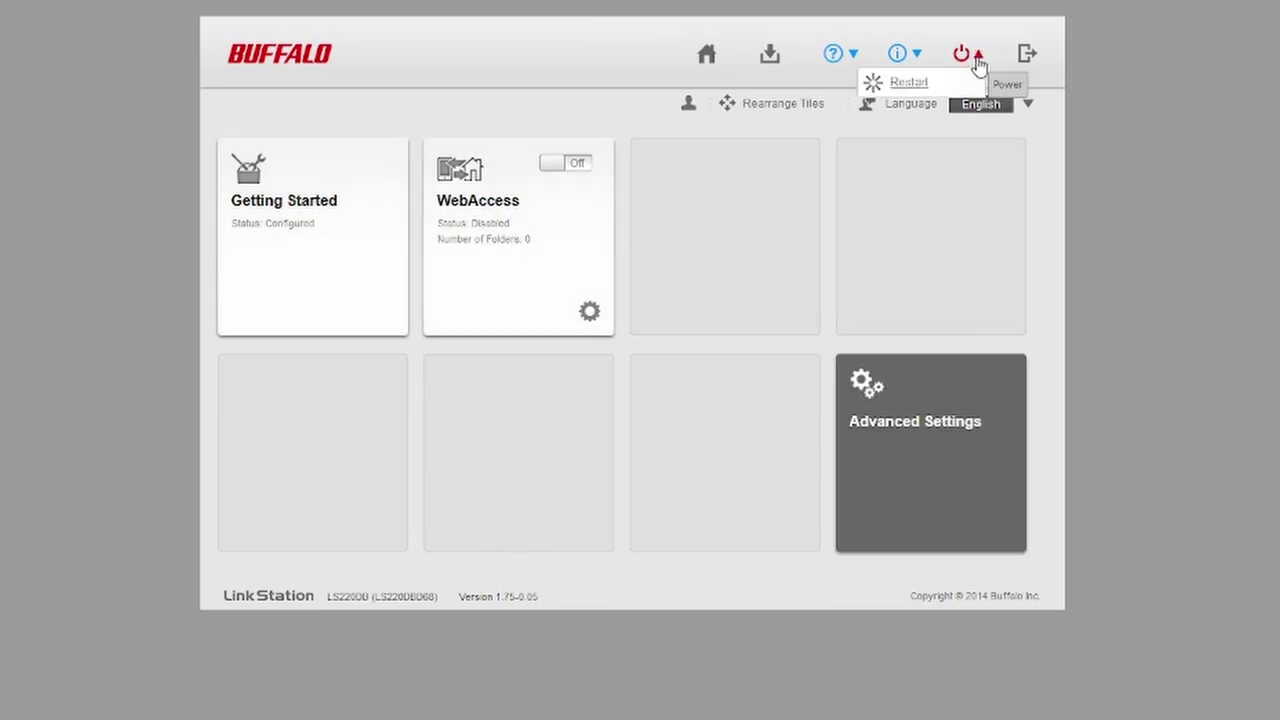
click(930, 437)
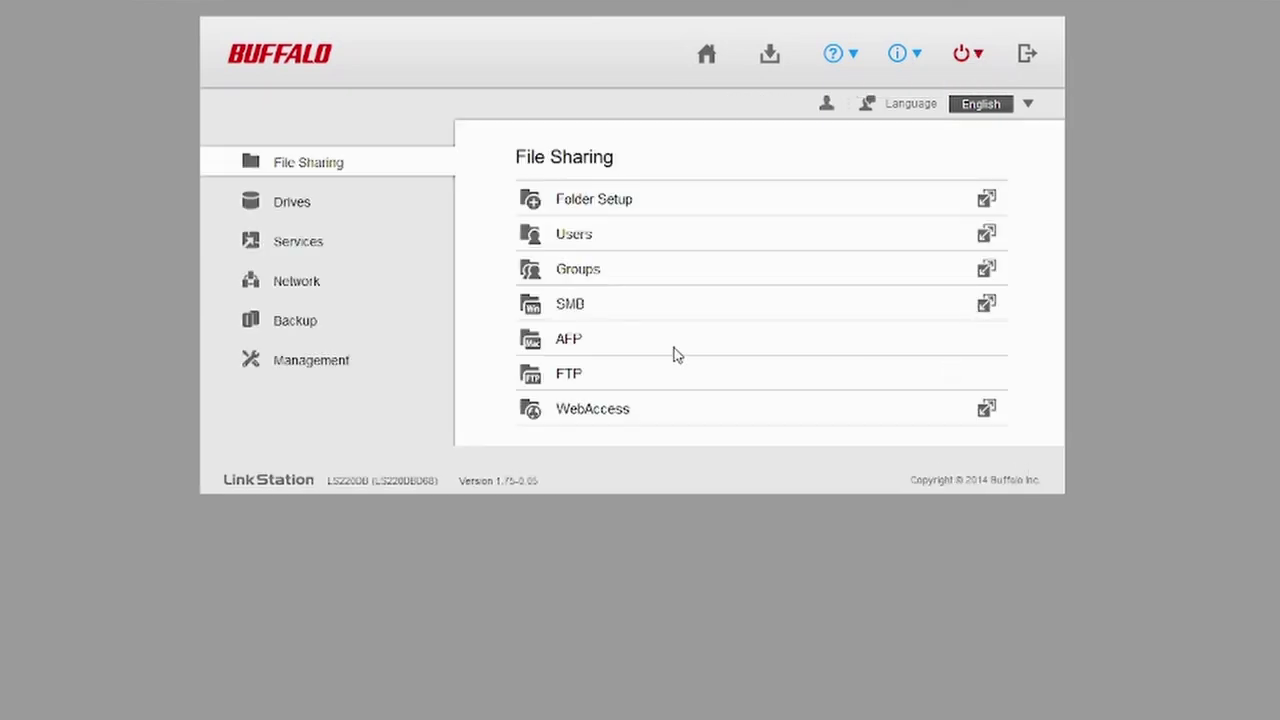
click(306, 366)
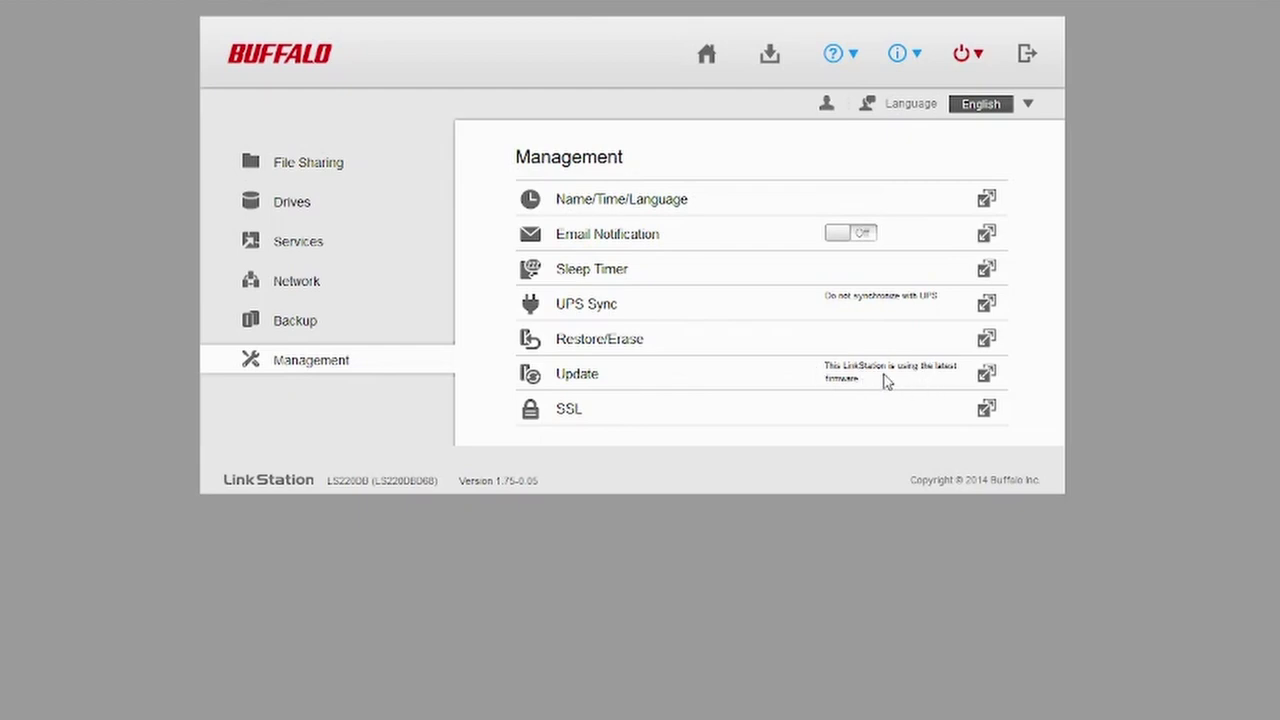
click(987, 376)
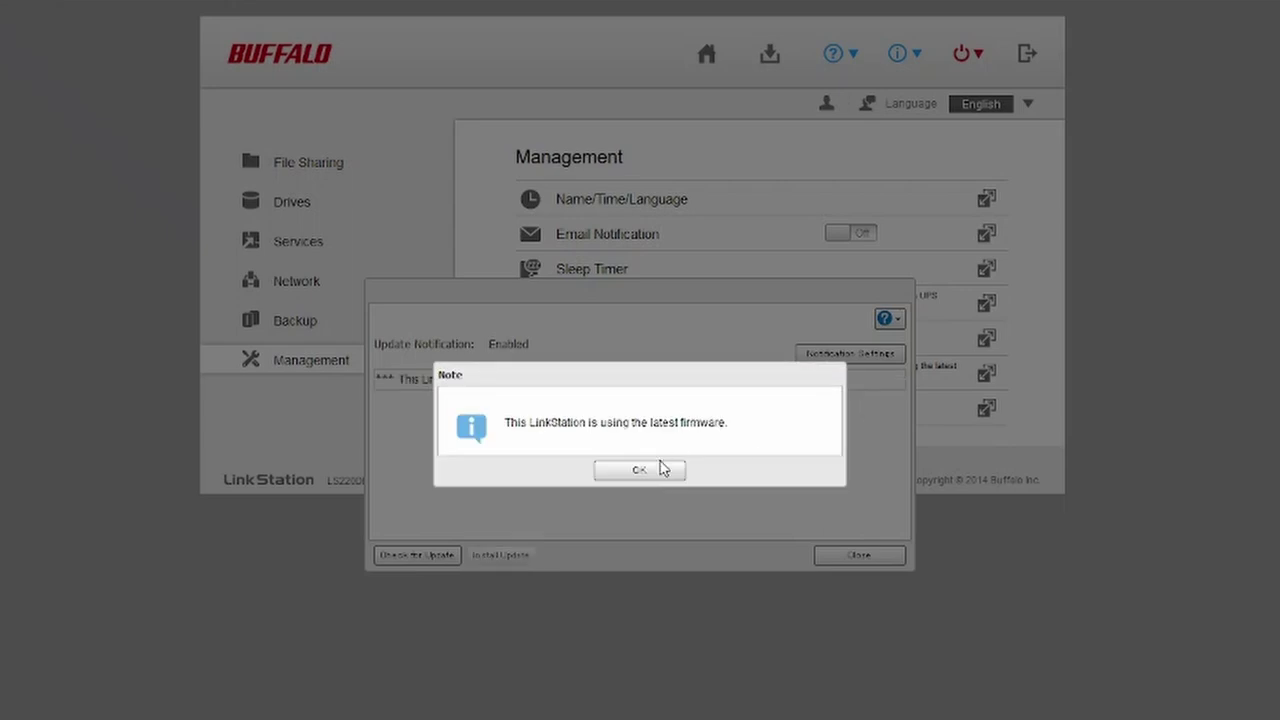
click(664, 474)
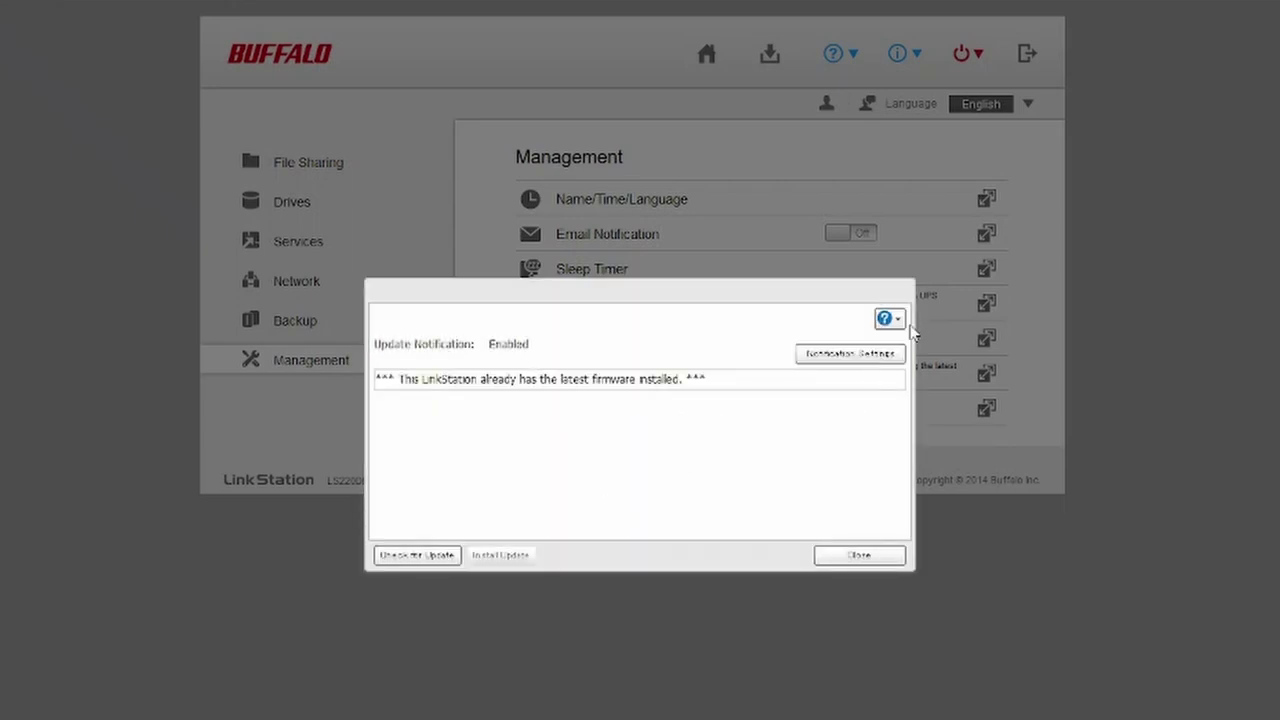
click(860, 556)
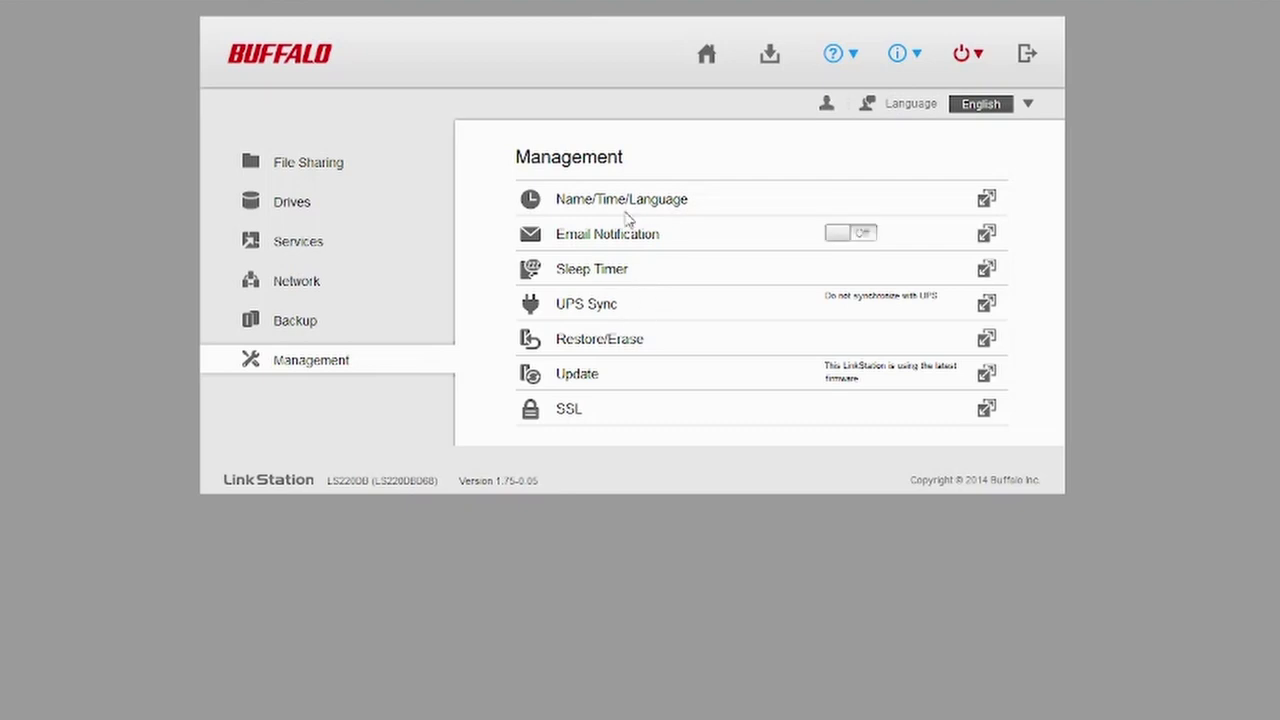
click(986, 200)
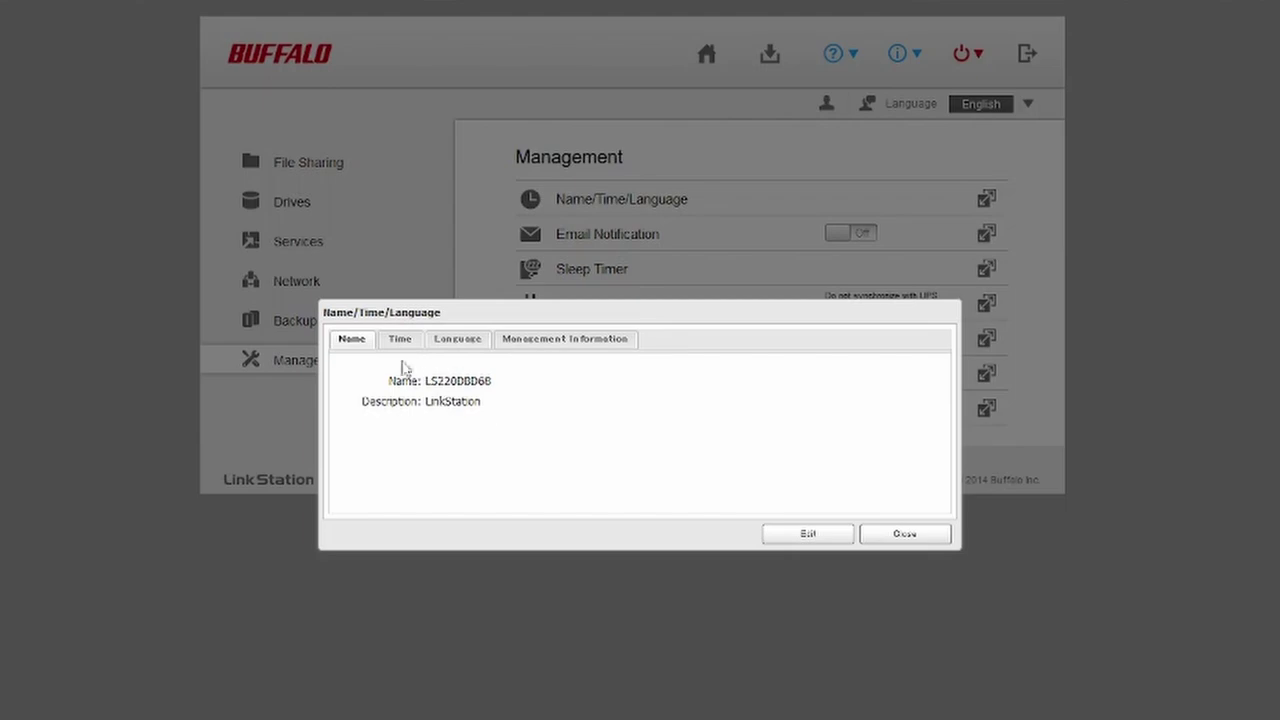
Step: Replace the device name LS220DBD68 with NAS2 and save the Name/Time/Language settings
click(830, 533)
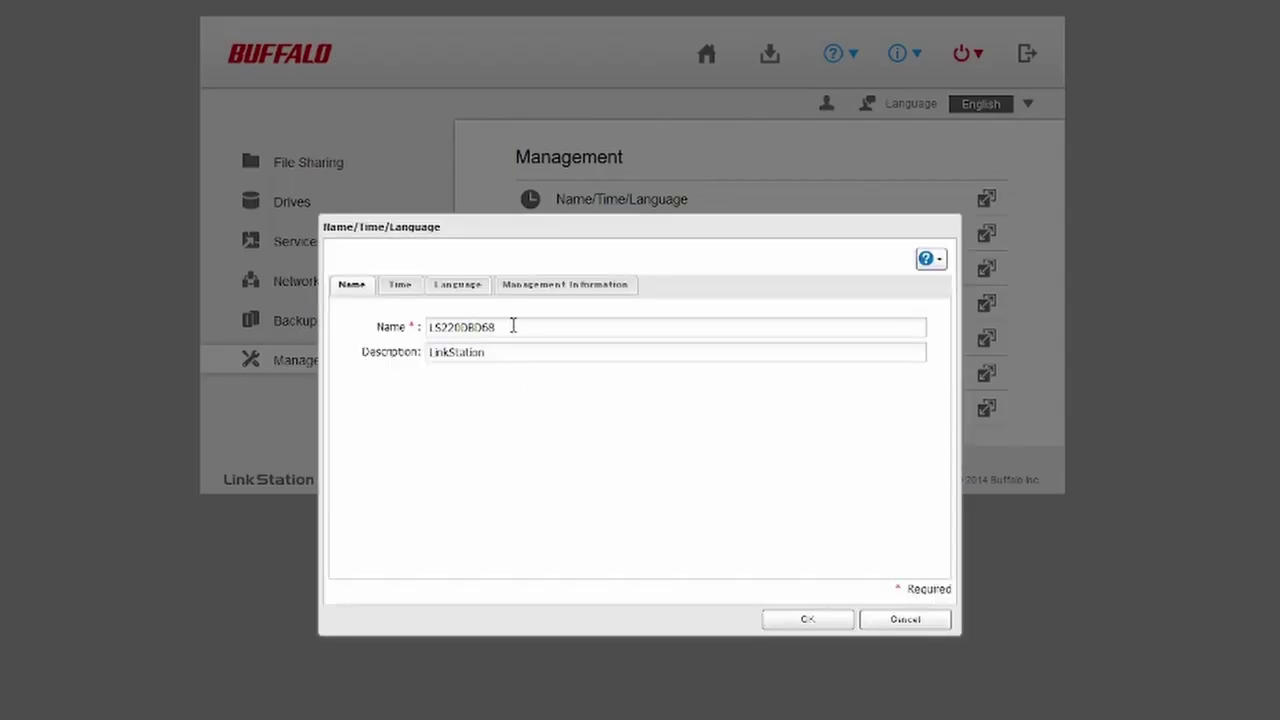
drag(514, 327, 61, 345)
text(n)
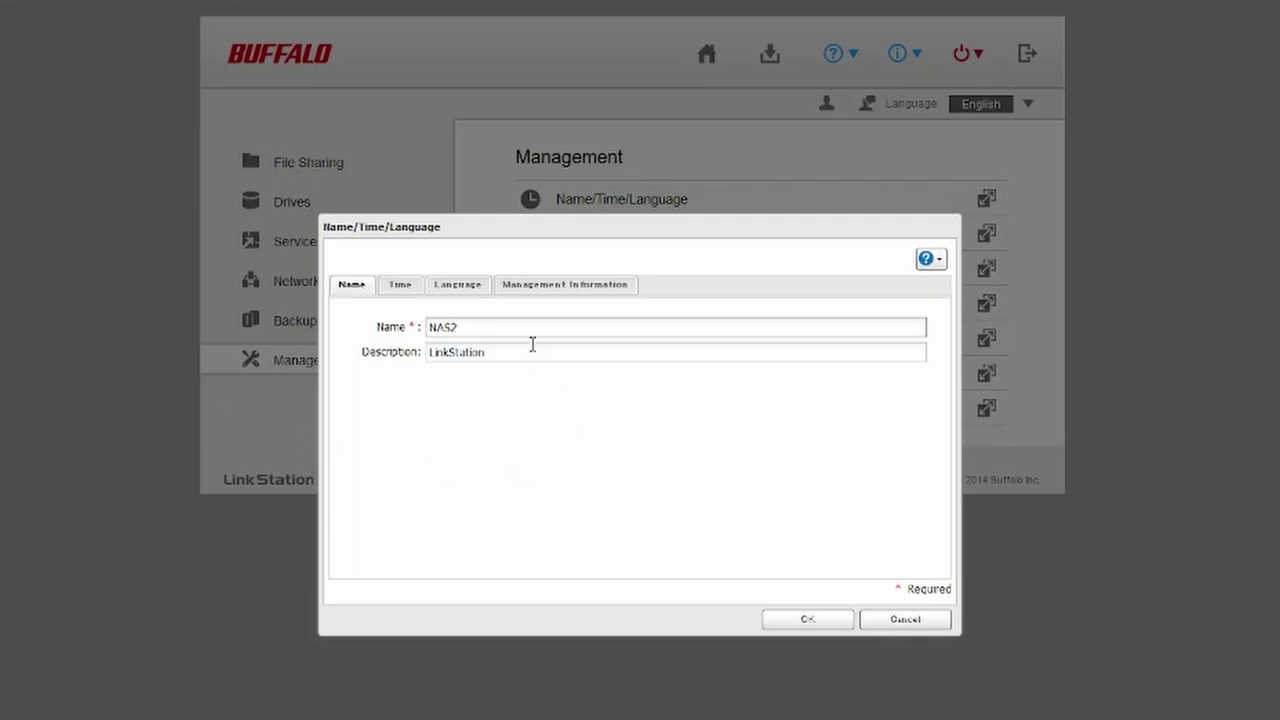
click(810, 622)
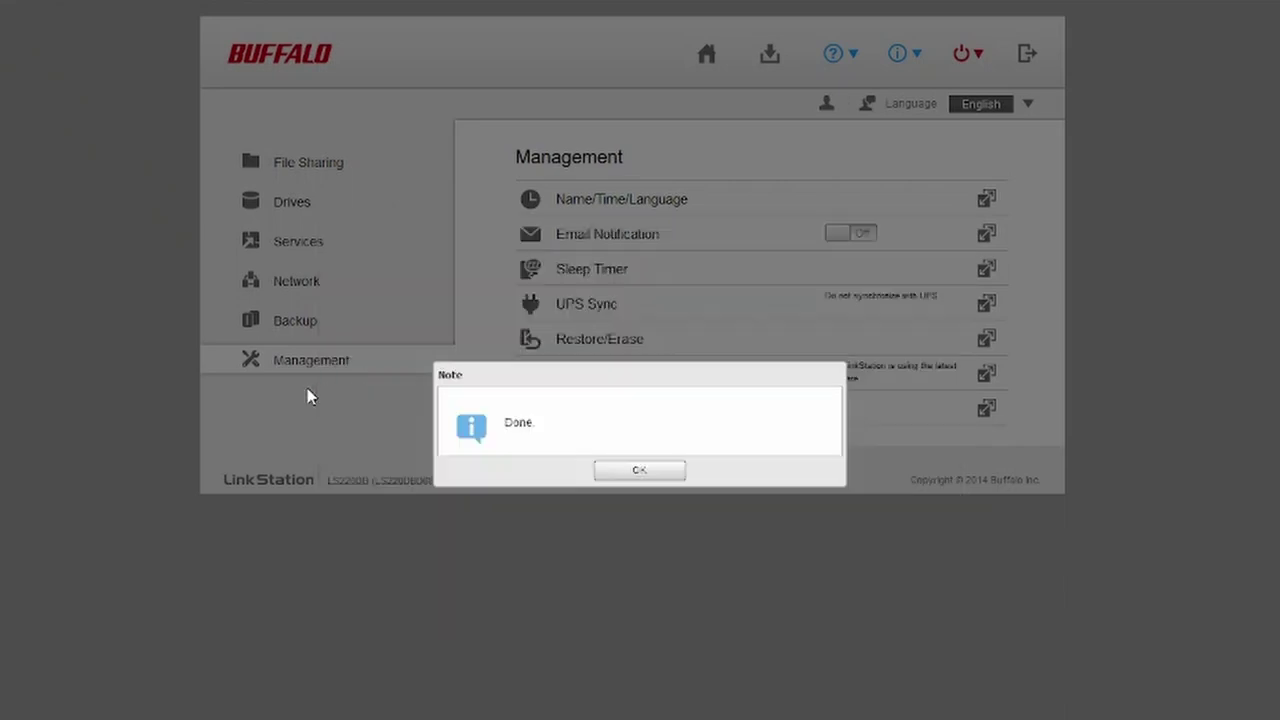
click(677, 476)
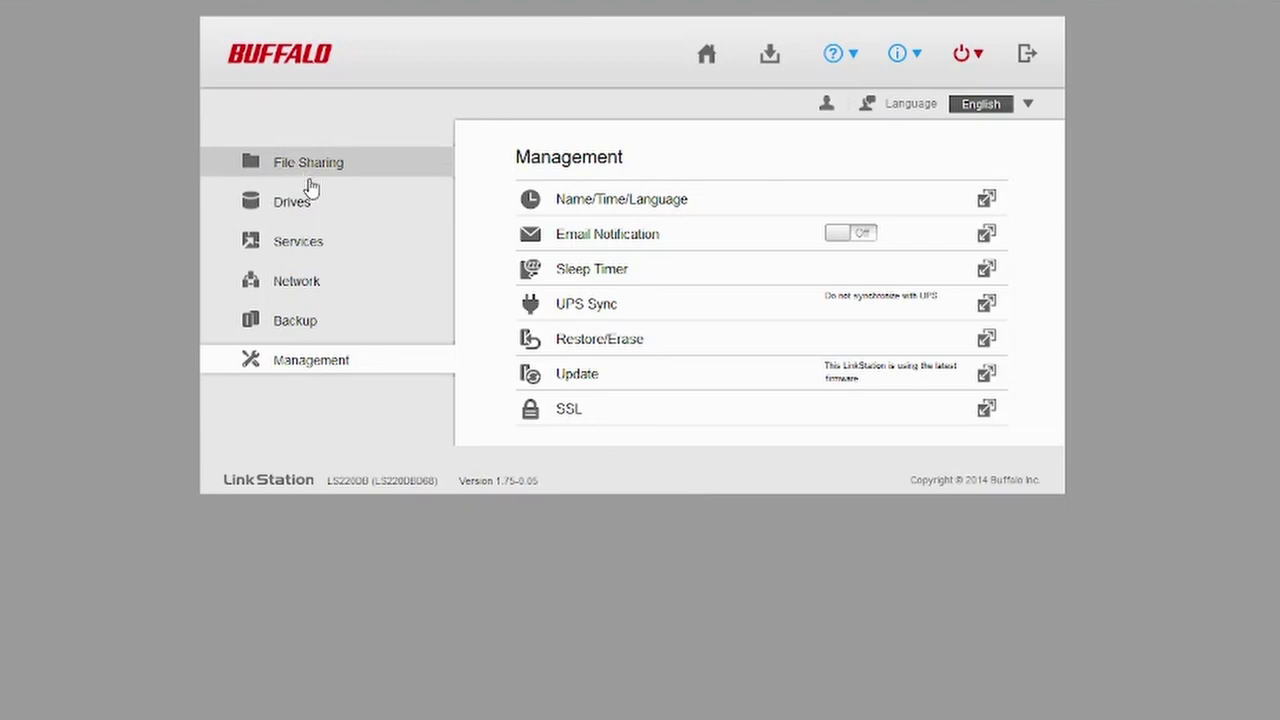
Step: Browse the Drives, Network and Backup pages, then return to the home dashboard showing NAS2
click(295, 205)
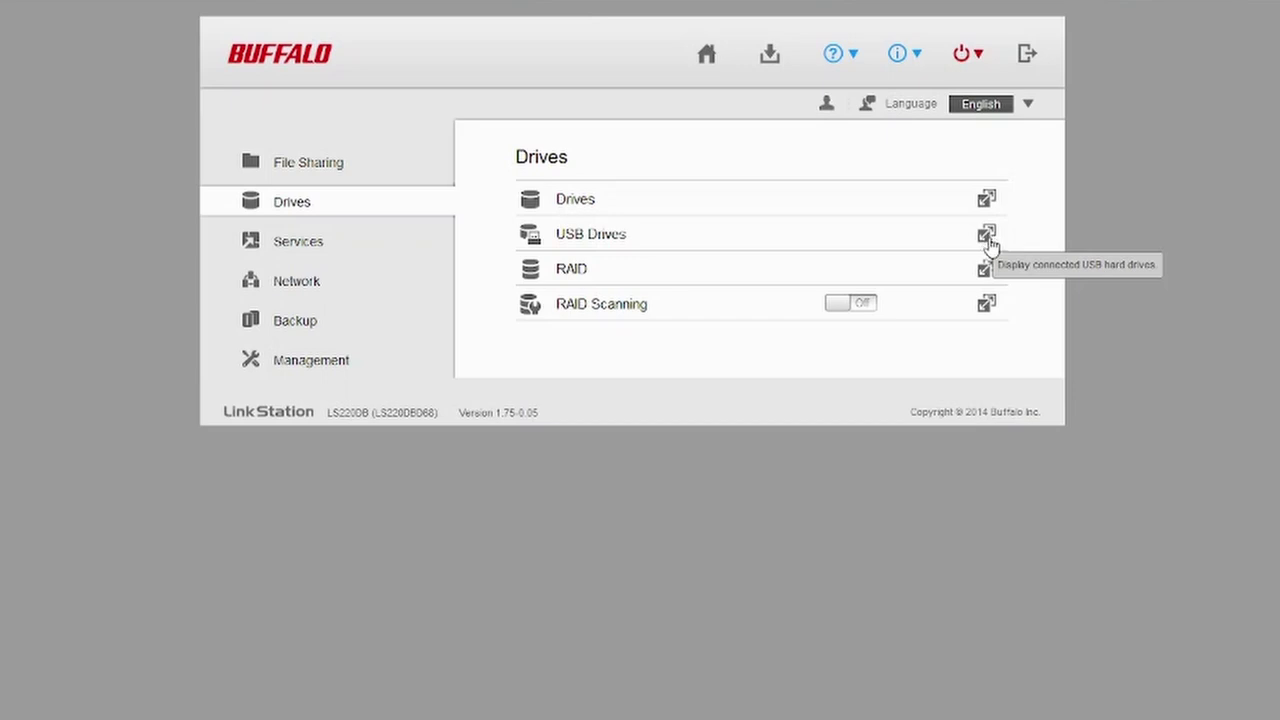
click(300, 281)
click(292, 322)
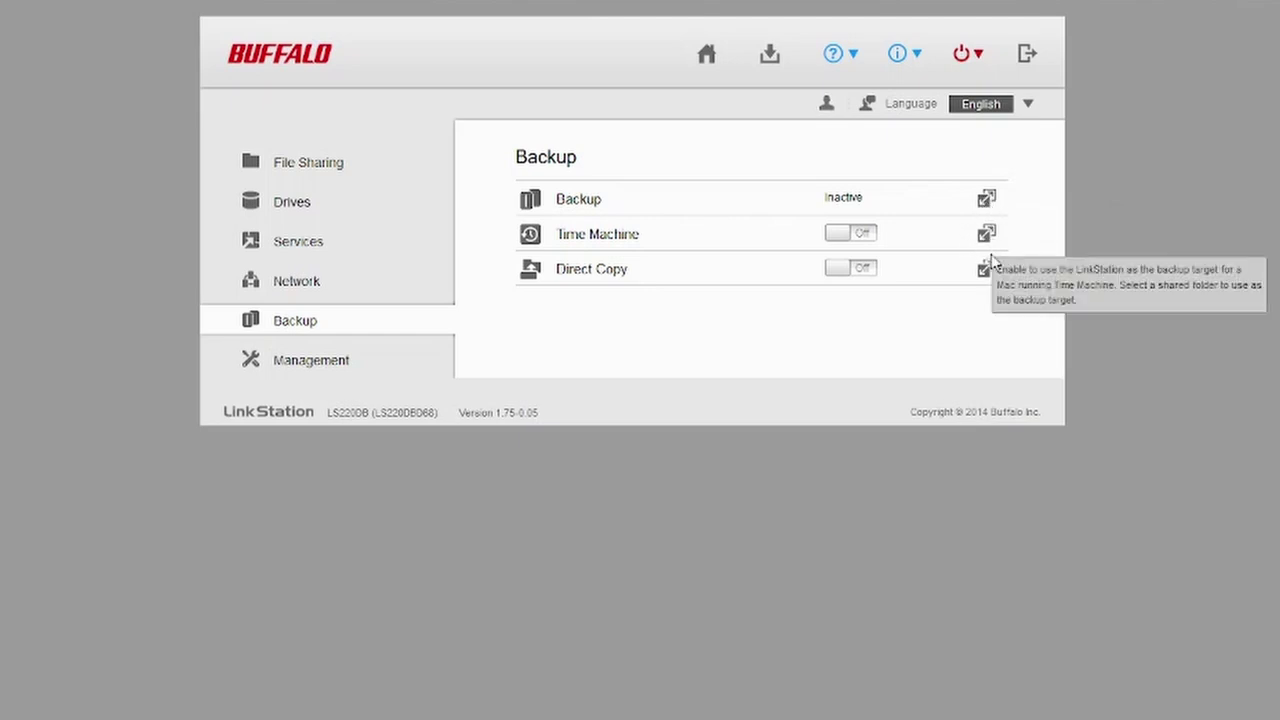
click(293, 204)
click(707, 62)
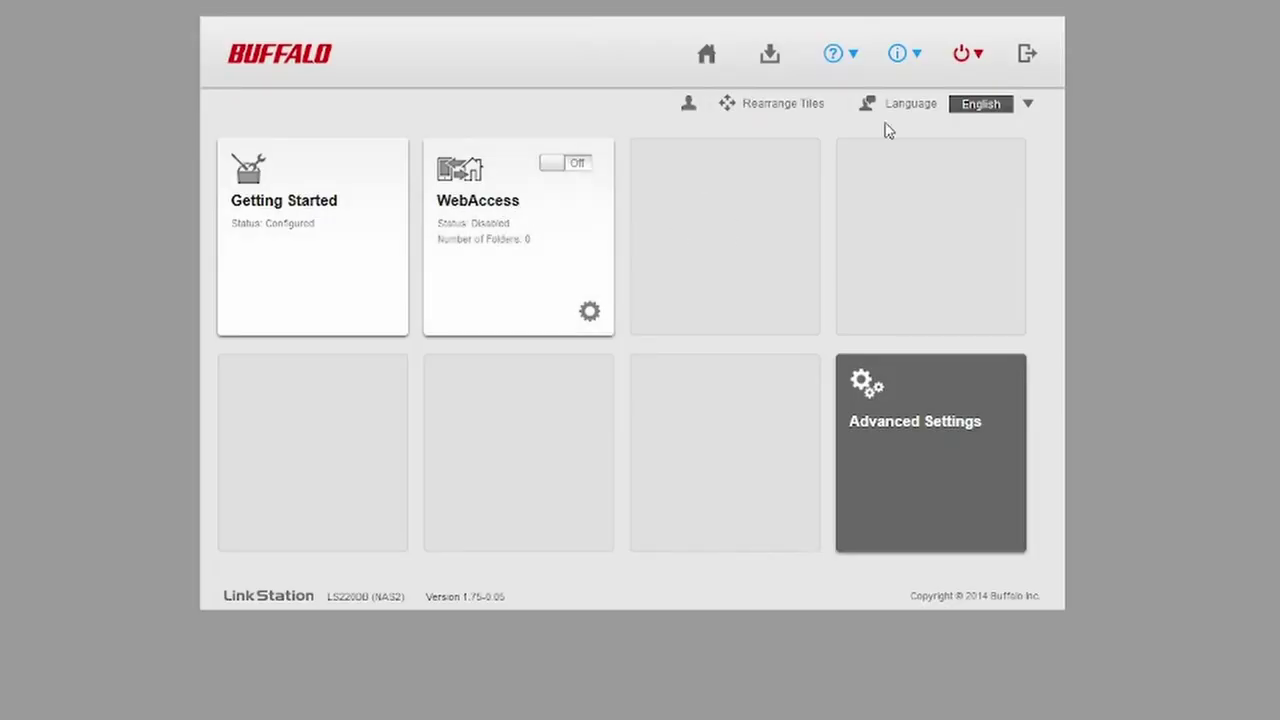
click(769, 62)
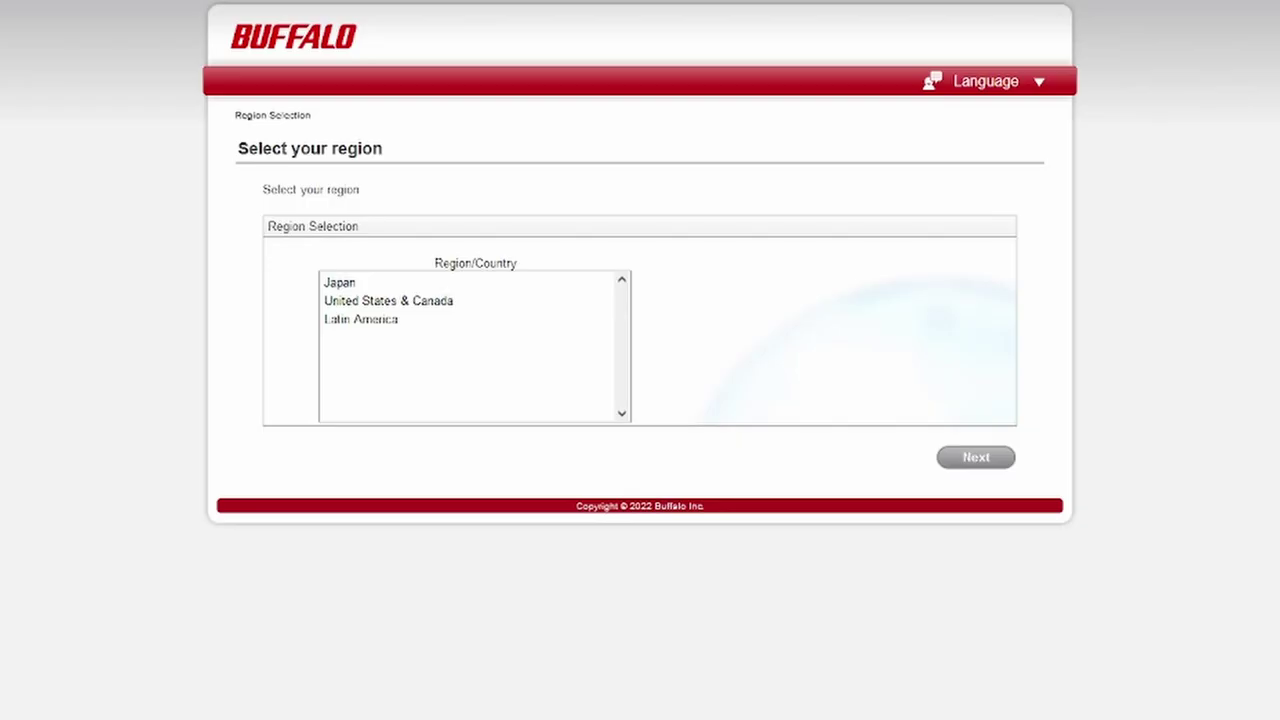
click(398, 304)
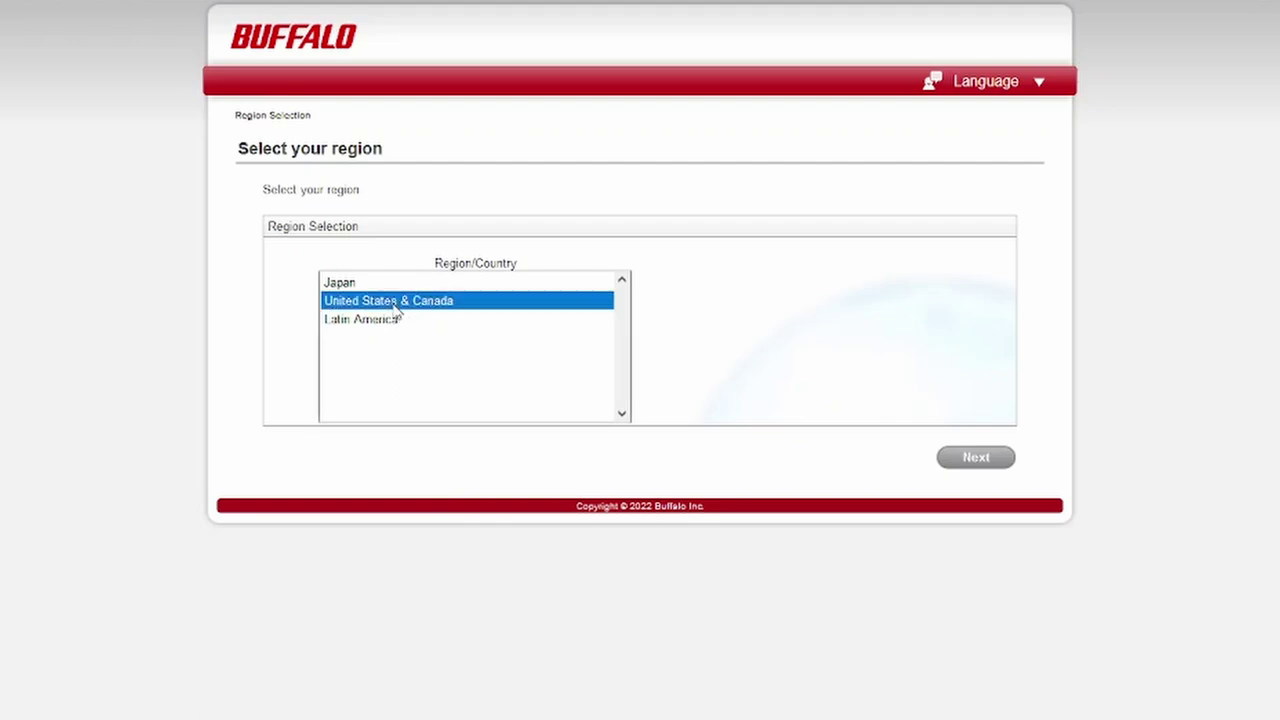
click(976, 459)
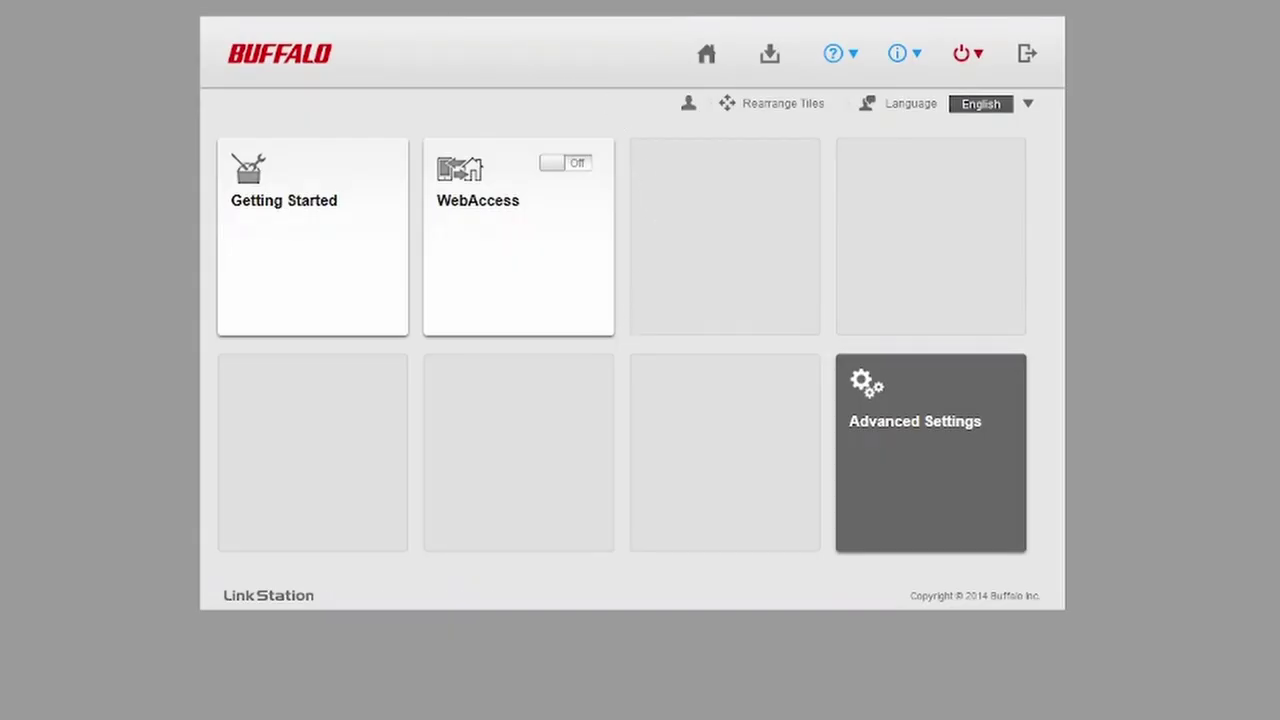
Step: Reload the home dashboard twice, then show the power options offering Restart
click(706, 58)
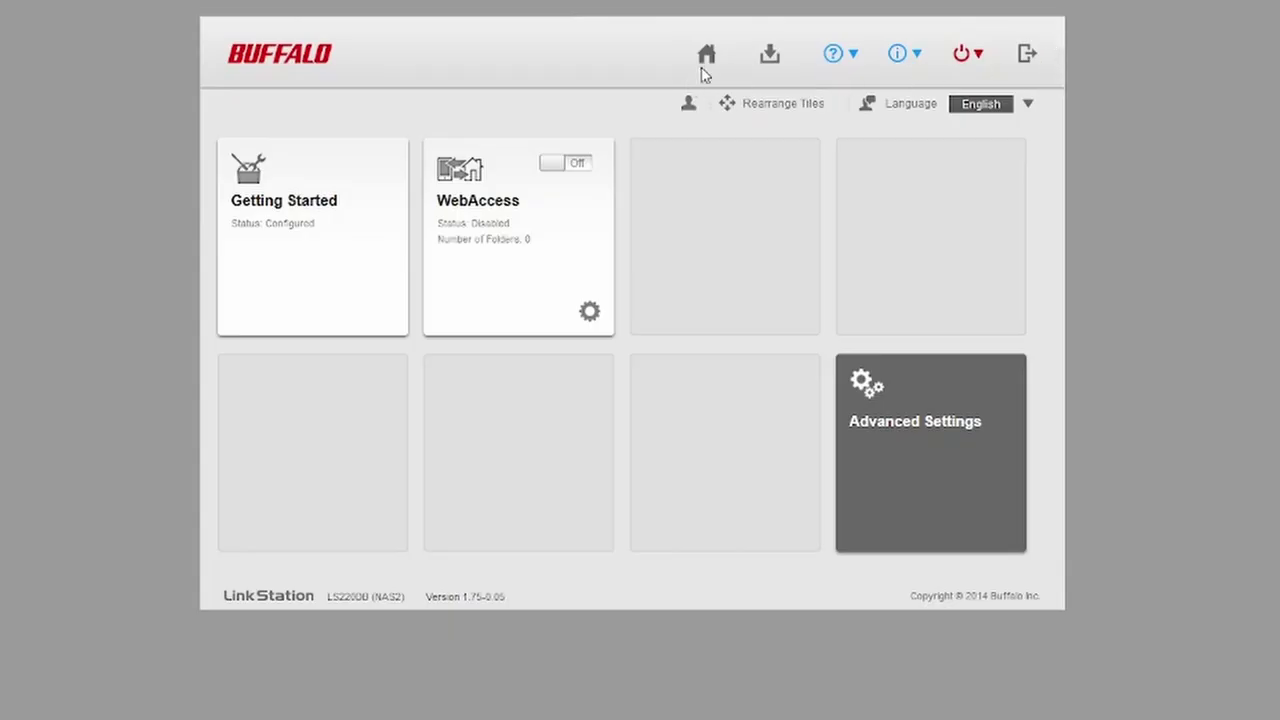
click(704, 62)
click(964, 55)
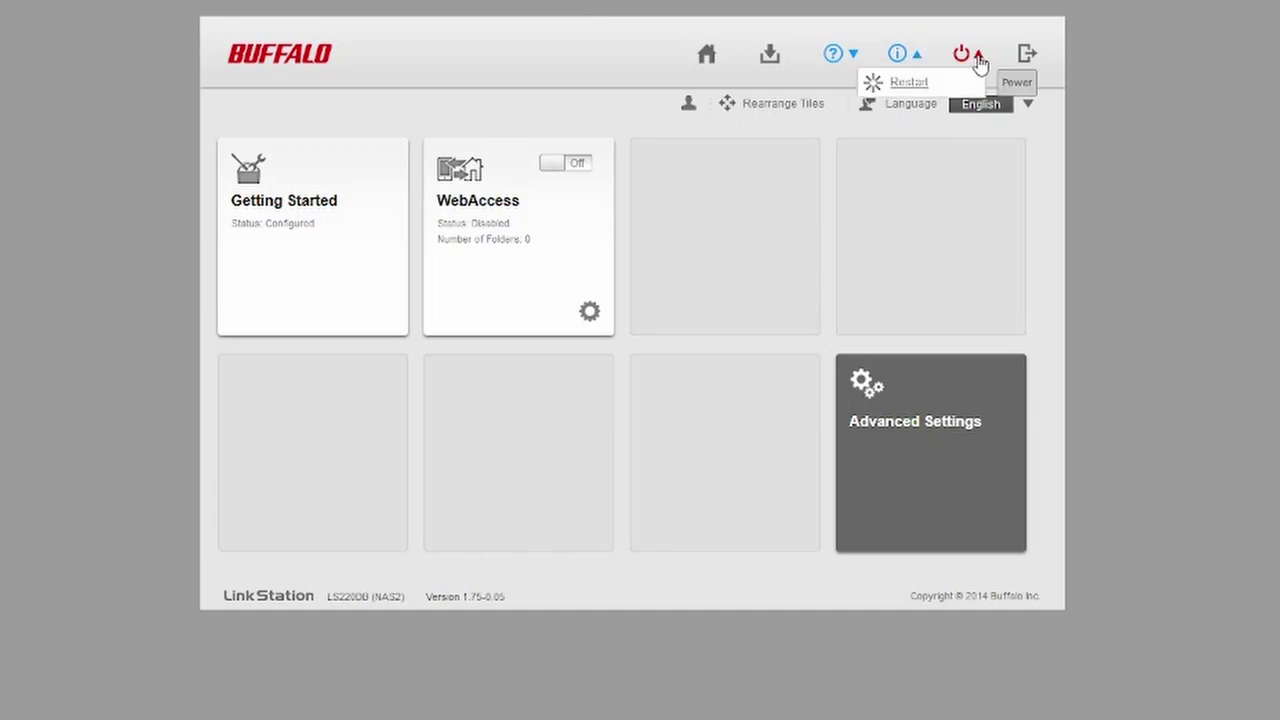